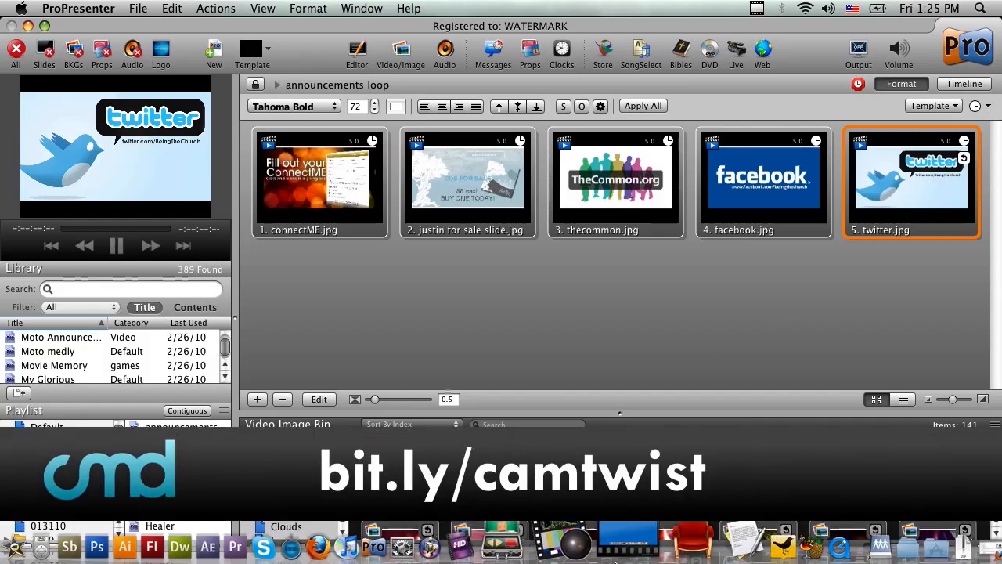
Step: Switch to CamTwist and add the iTunes Song effect to the effects in use
click(344, 539)
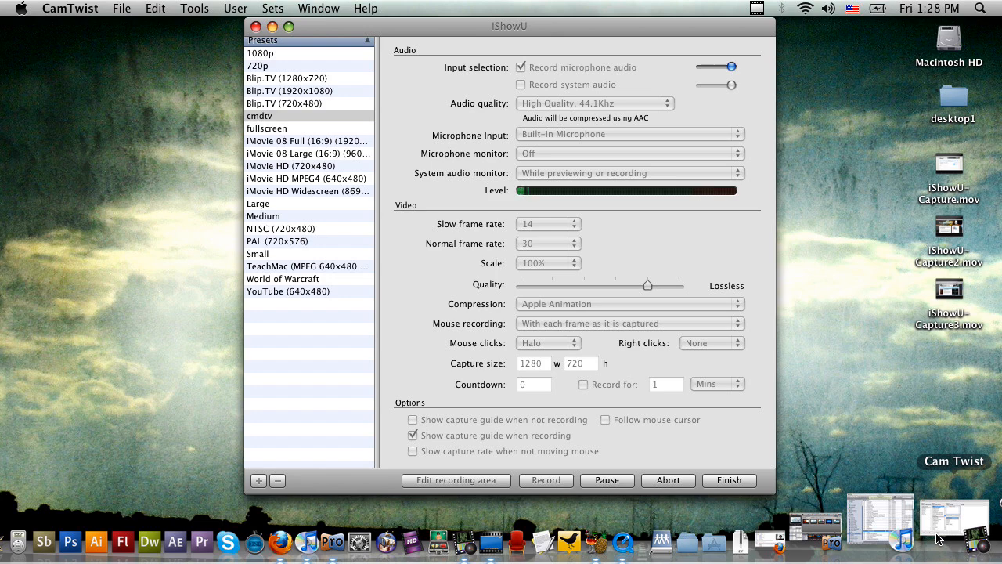
click(939, 539)
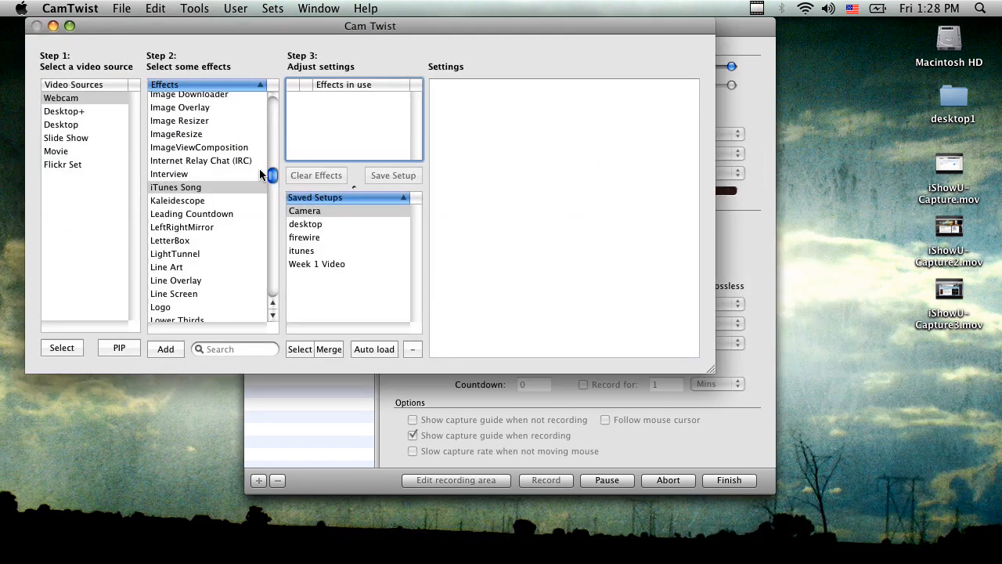
drag(270, 174, 276, 87)
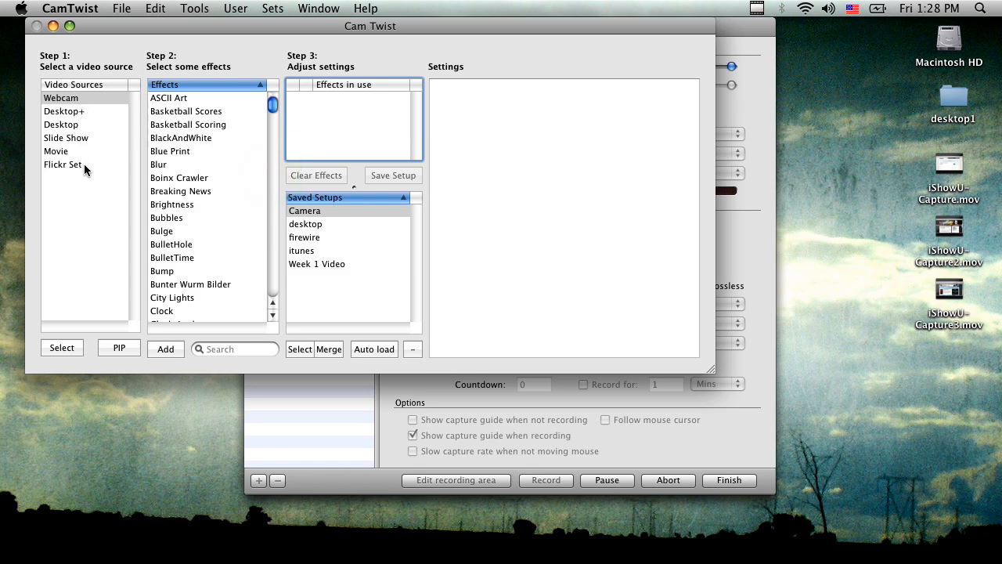
drag(274, 108, 280, 180)
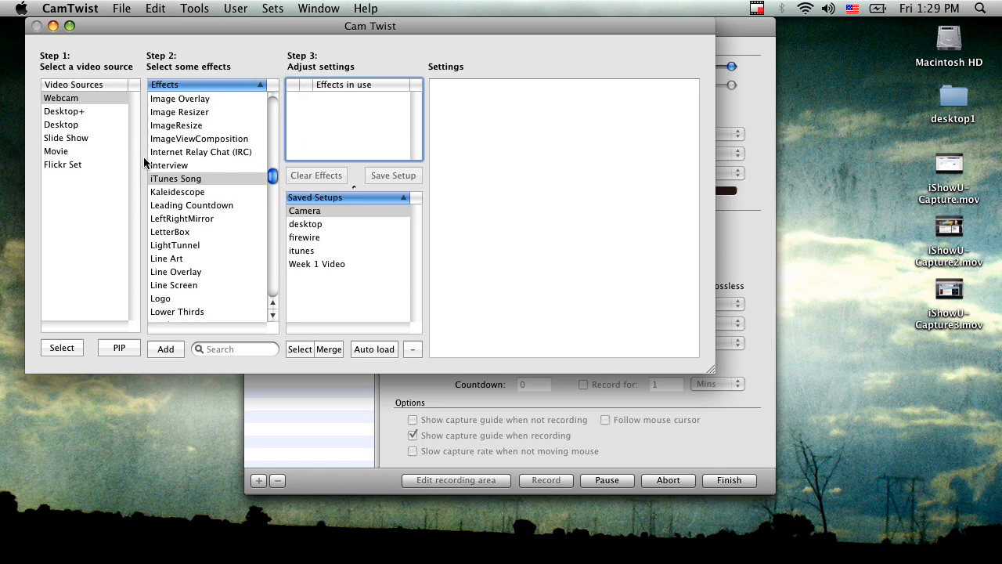
double_click(181, 184)
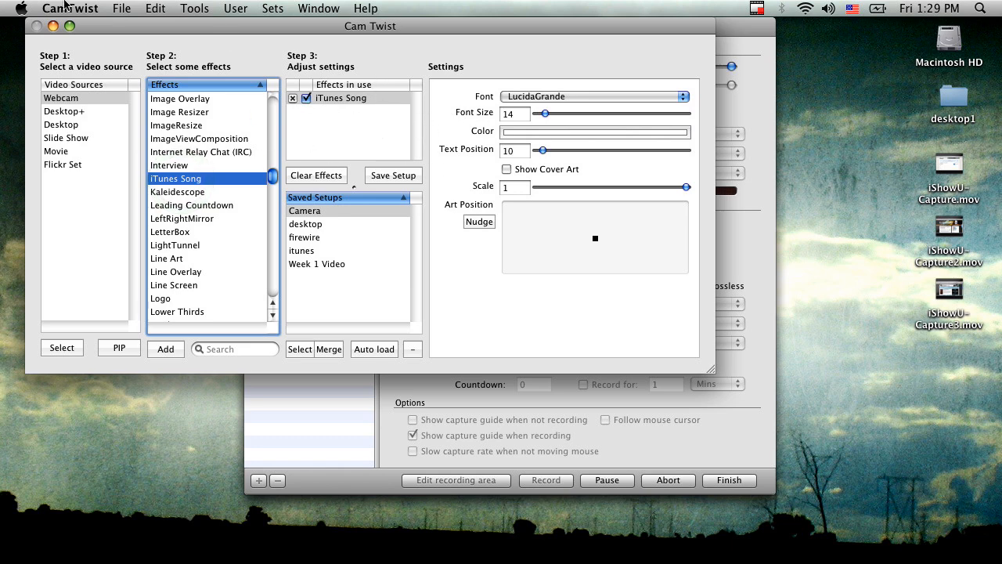
Step: Open the output preview and enable cover art for the iTunes Song effect at scale 1
click(205, 8)
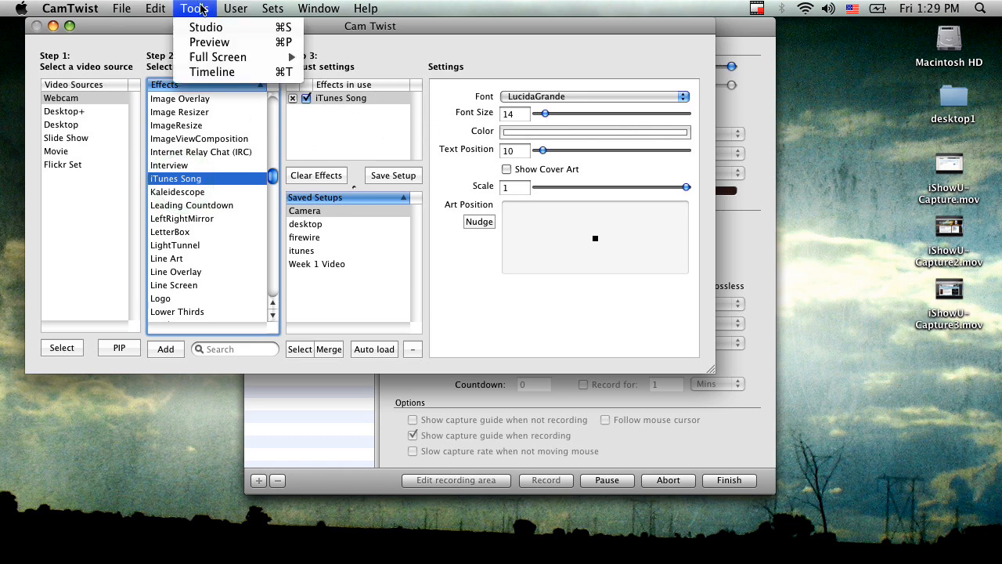
click(219, 46)
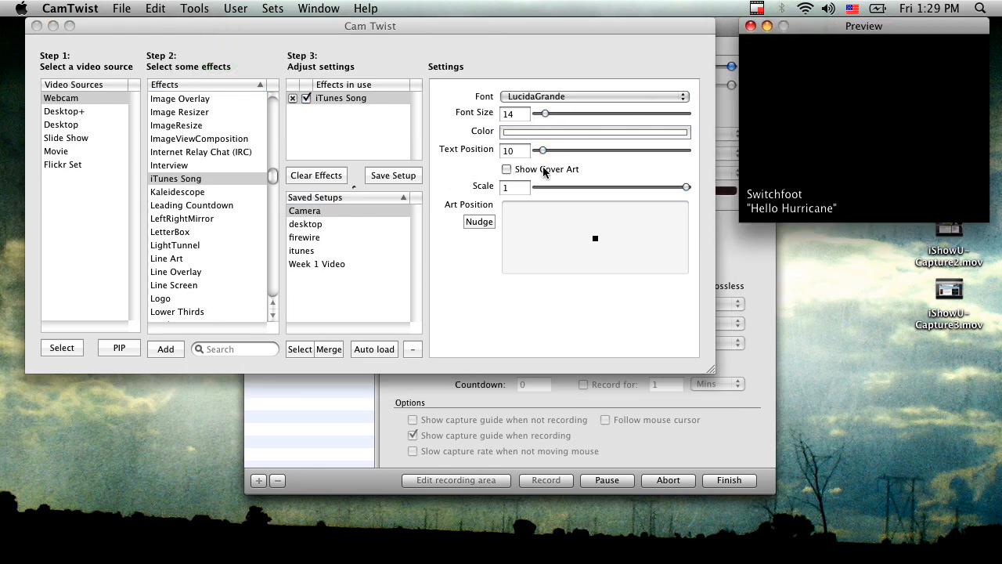
click(507, 170)
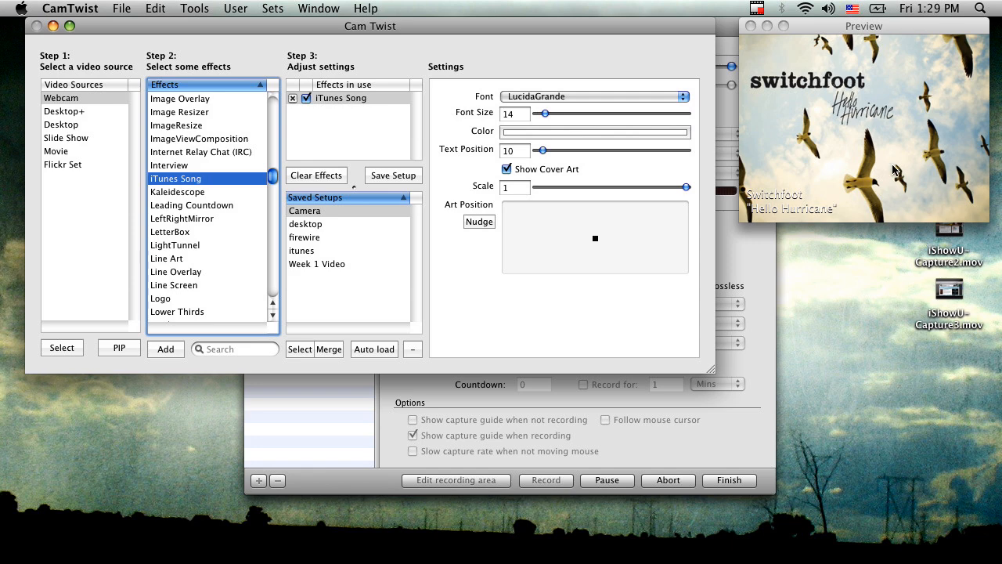
mouse_move(686, 187)
mouse_down()
mouse_move(592, 187)
mouse_move(695, 186)
mouse_up()
Step: Switch to iTunes and play "Fire Fall Down" and "Lead Me To The Cross" from the Current Series playlist
mouse_move(391, 559)
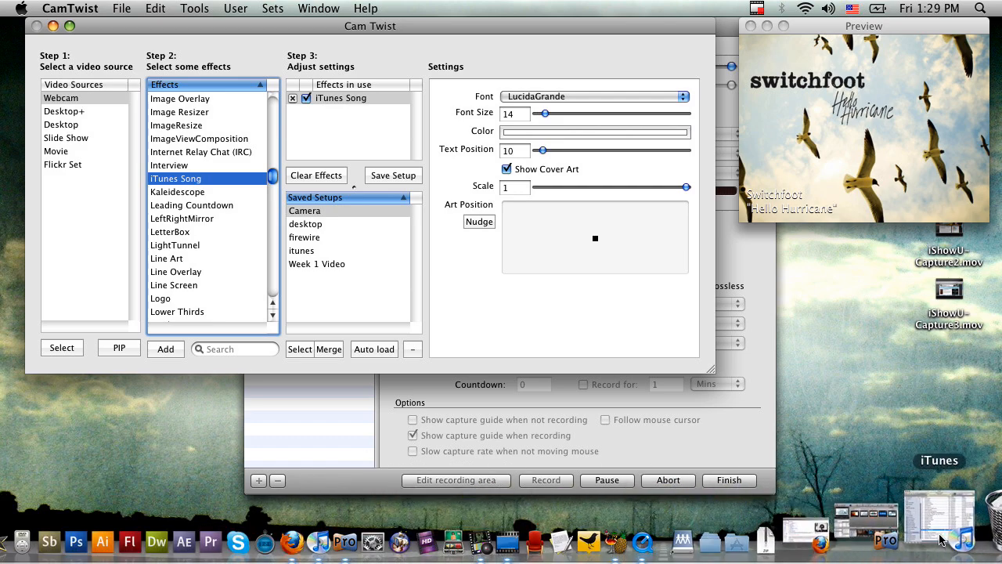
click(940, 542)
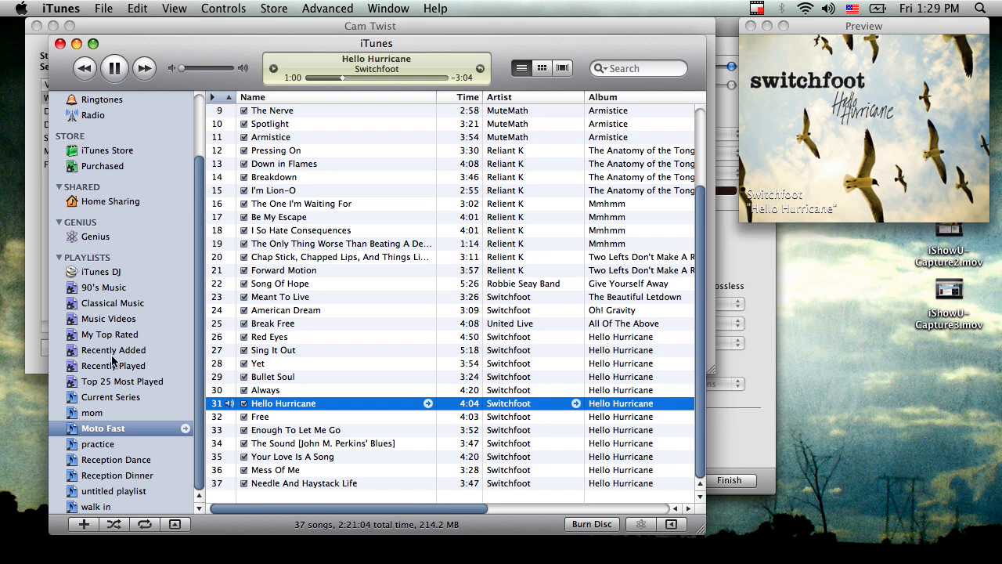
click(136, 395)
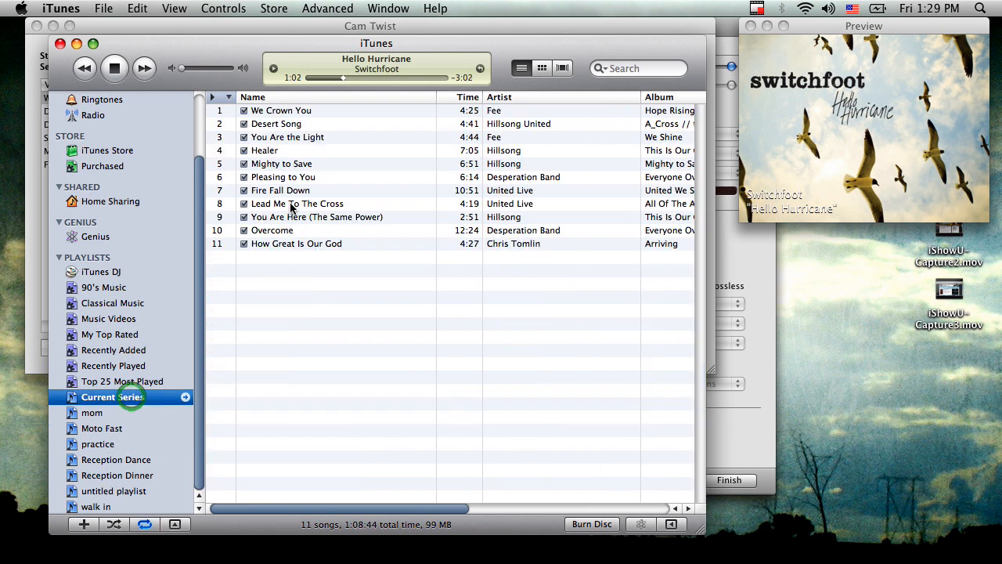
double_click(317, 193)
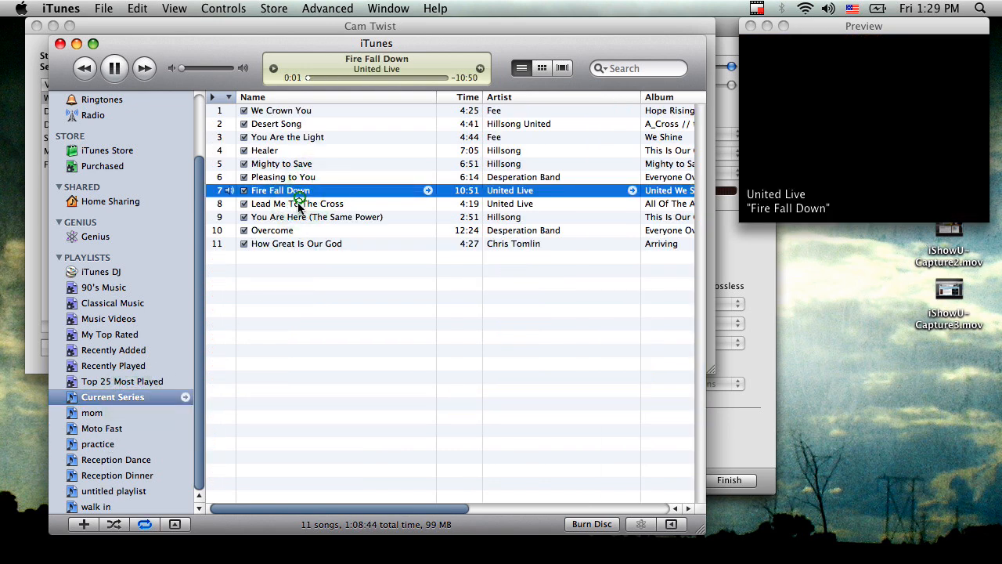
double_click(298, 205)
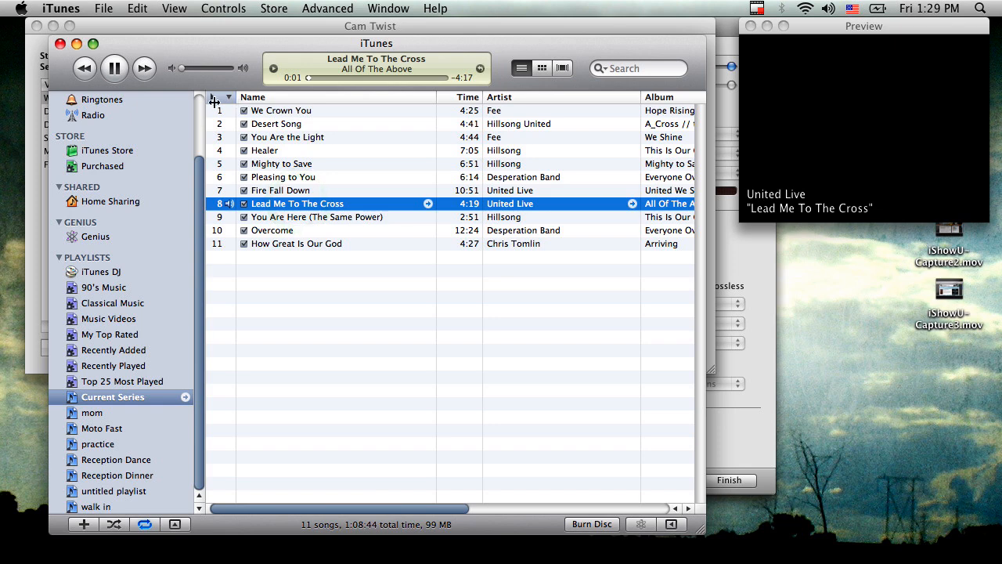
Step: Show the playlist's artwork column and play "You Are Here (The Same Power)" and "How Great Is Our God"
click(214, 97)
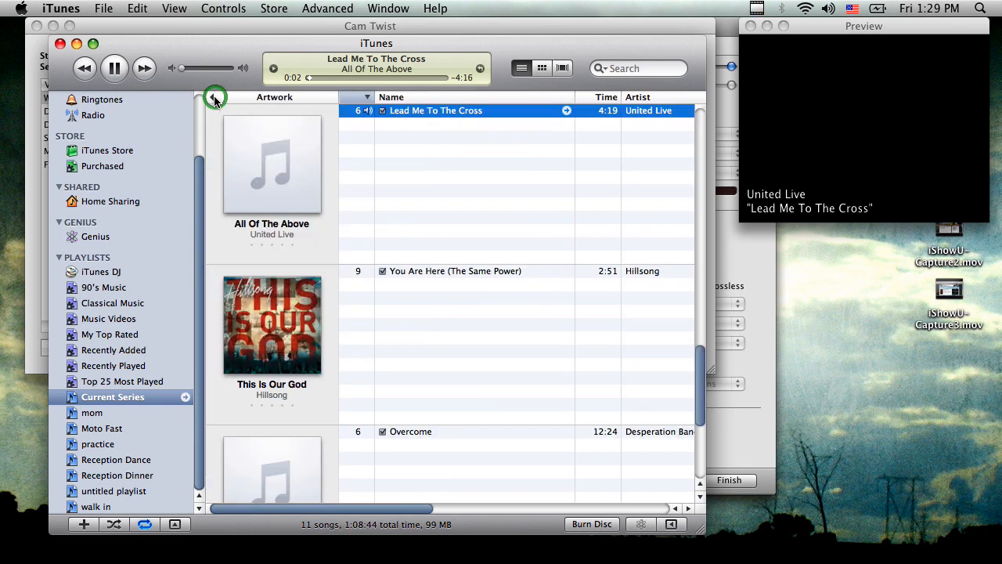
double_click(447, 272)
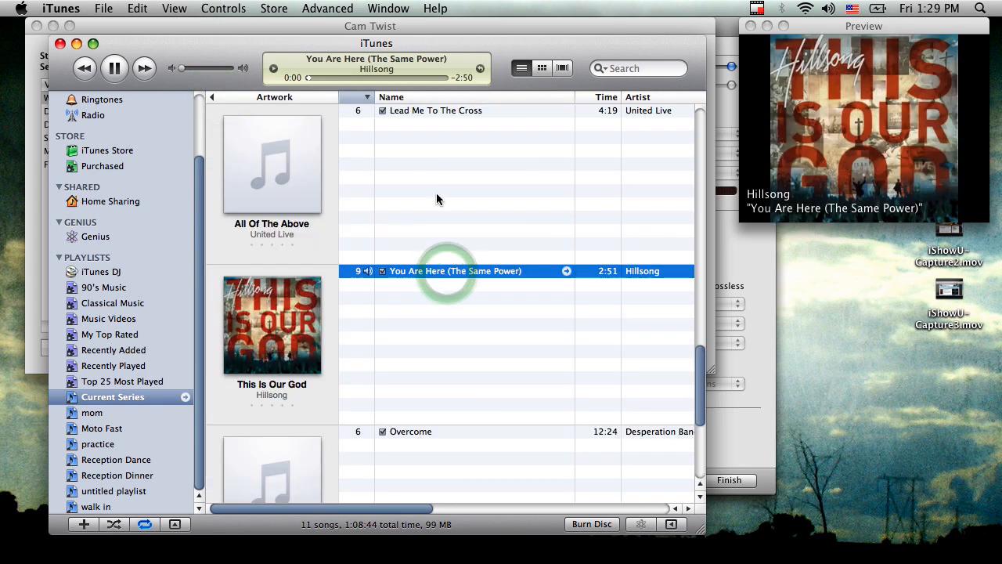
scroll(445, 217, down, 5)
double_click(423, 350)
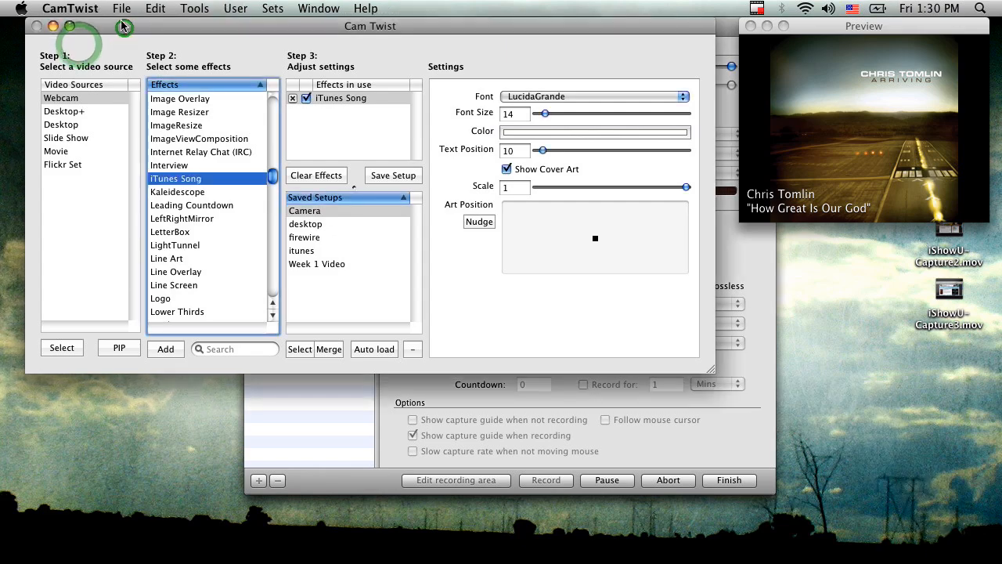
Step: In the CamTwist preferences, set the video size to a custom 600 x 600
click(87, 9)
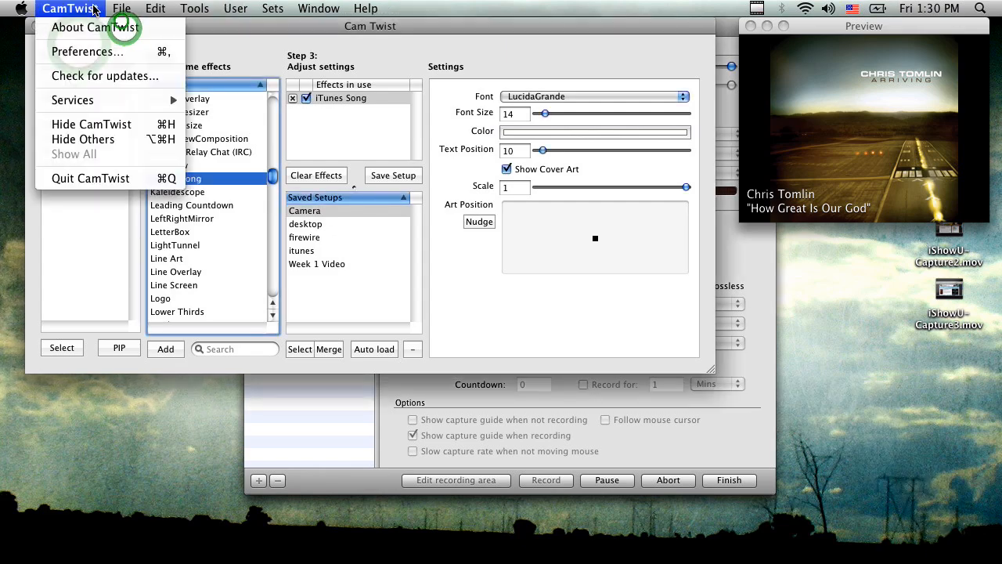
click(95, 58)
click(207, 82)
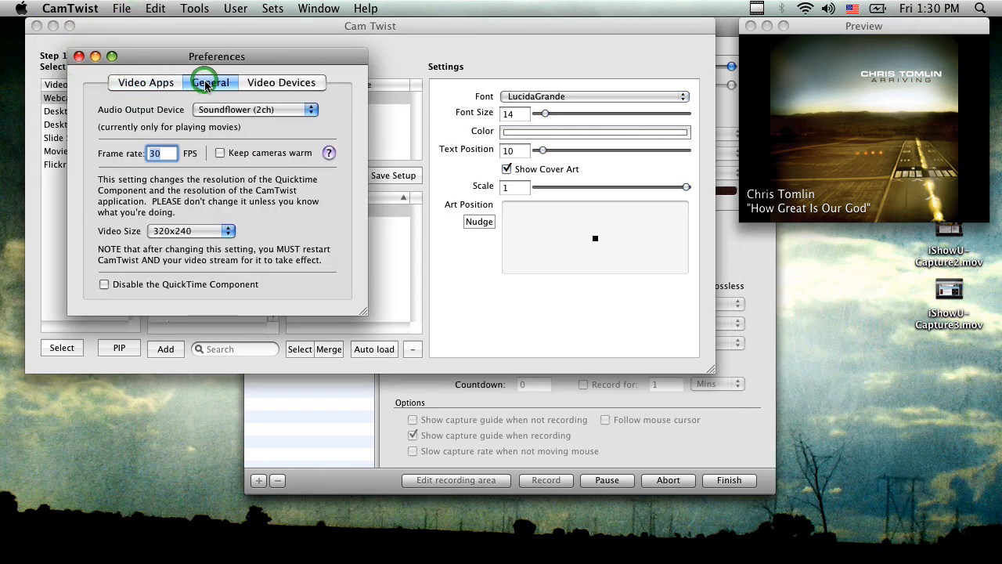
click(182, 232)
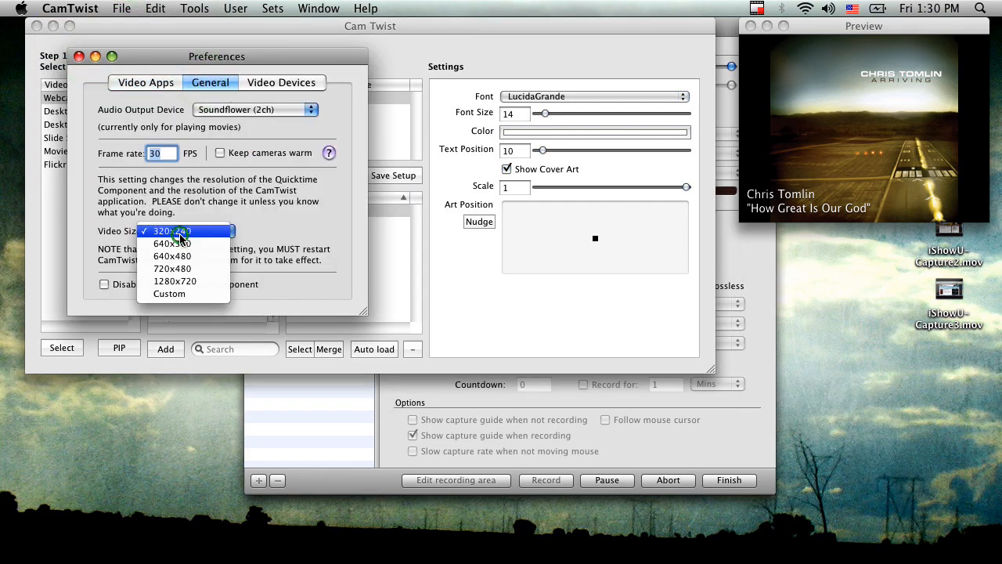
click(183, 293)
click(263, 230)
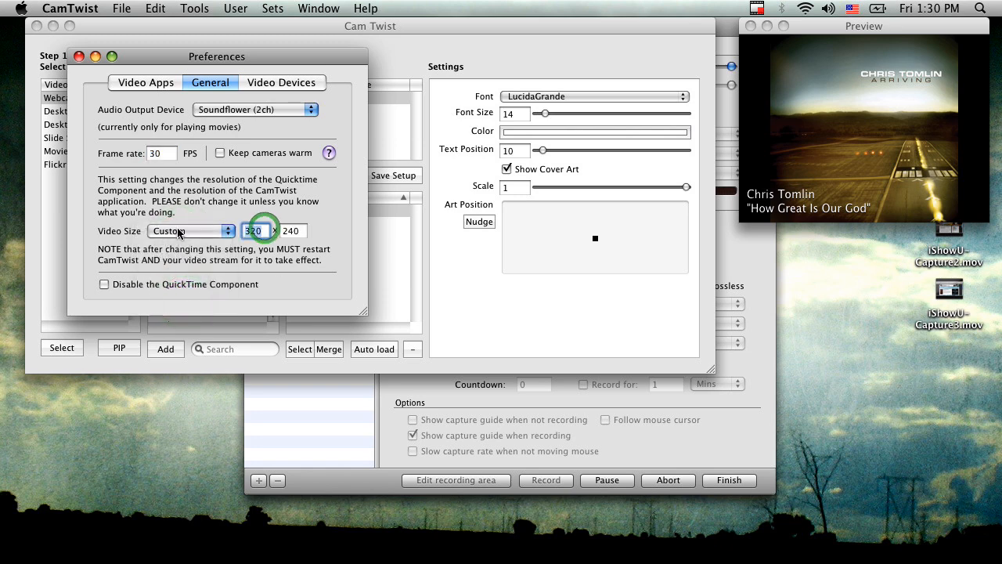
text(600)
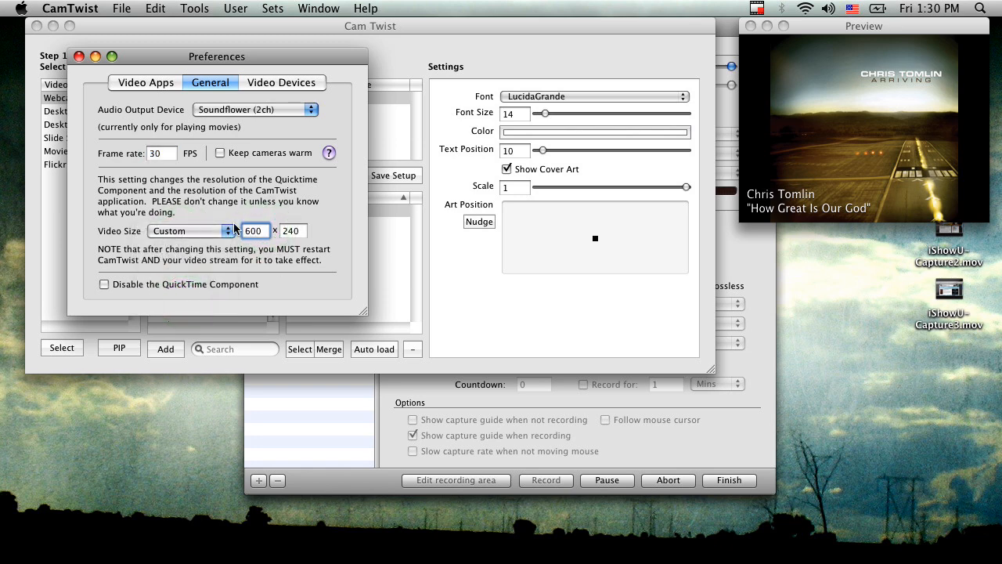
text(600)
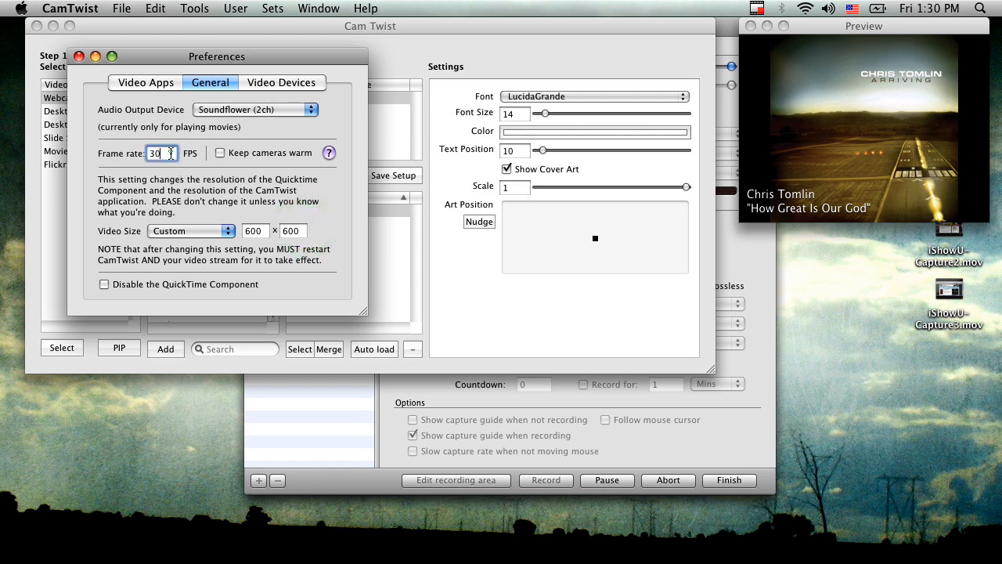
click(78, 57)
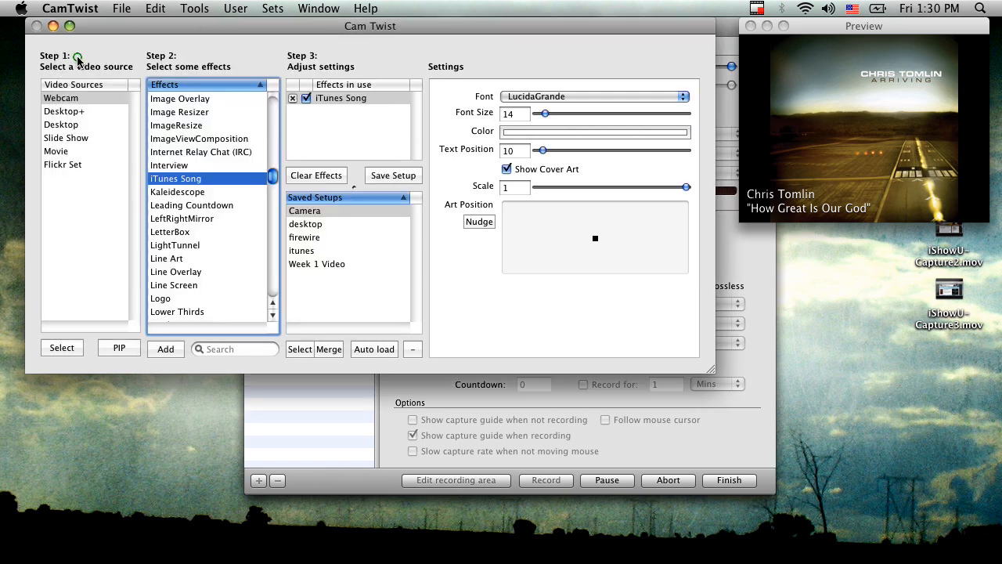
Step: Quit and relaunch CamTwist, and reopen its output preview
click(81, 8)
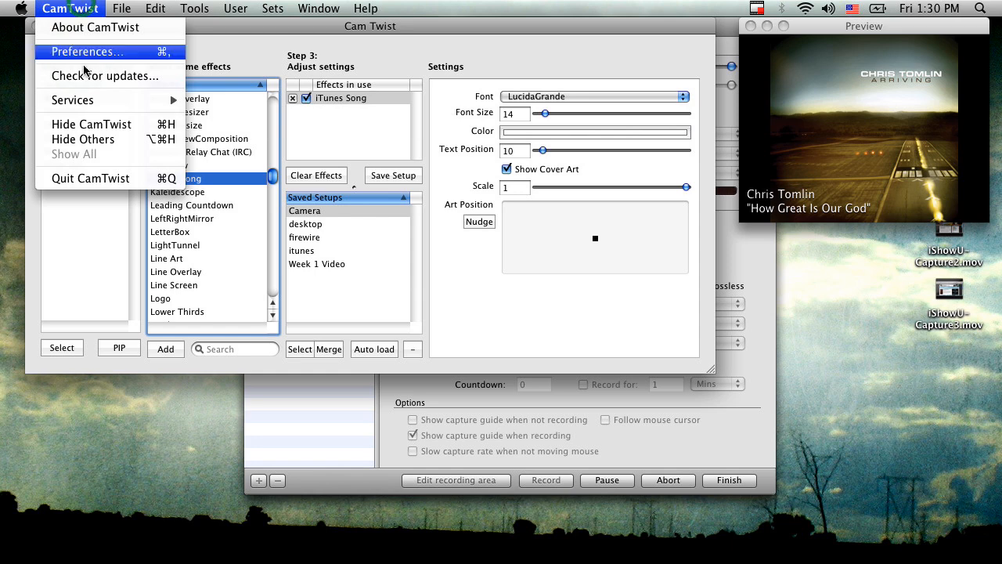
click(113, 178)
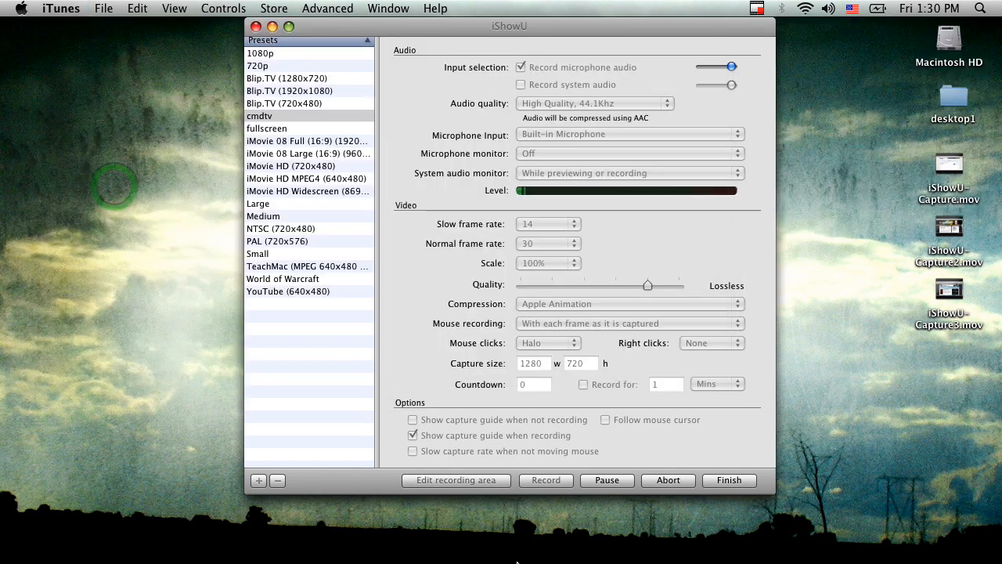
mouse_move(509, 557)
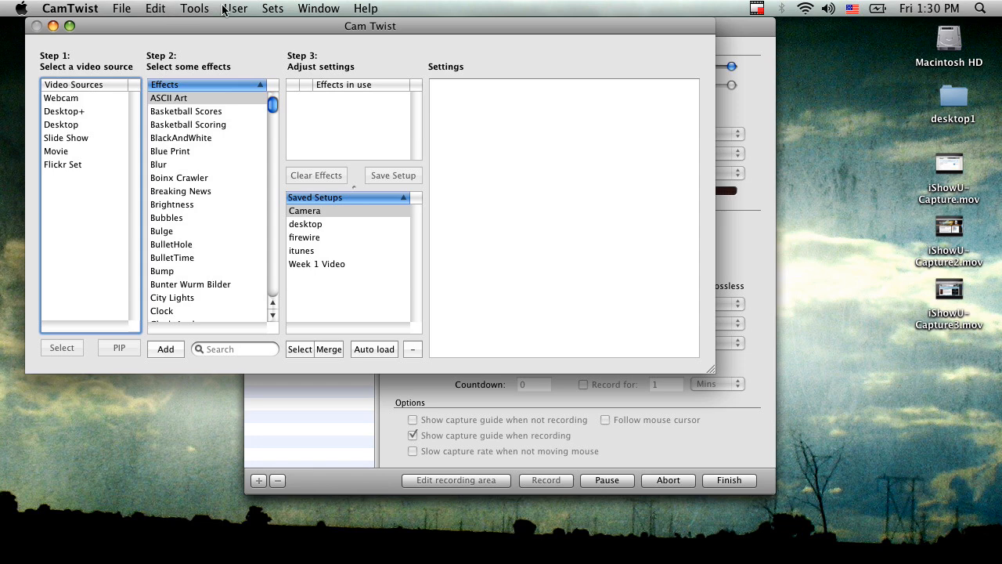
click(179, 9)
click(208, 40)
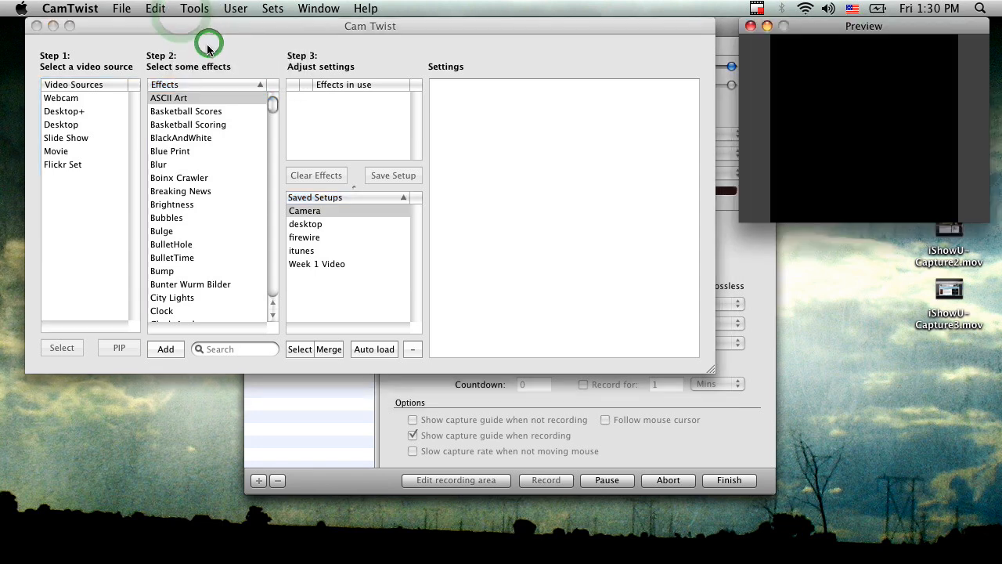
Step: Add the iTunes Song effect again and enable its cover art
scroll(190, 286, down, 10)
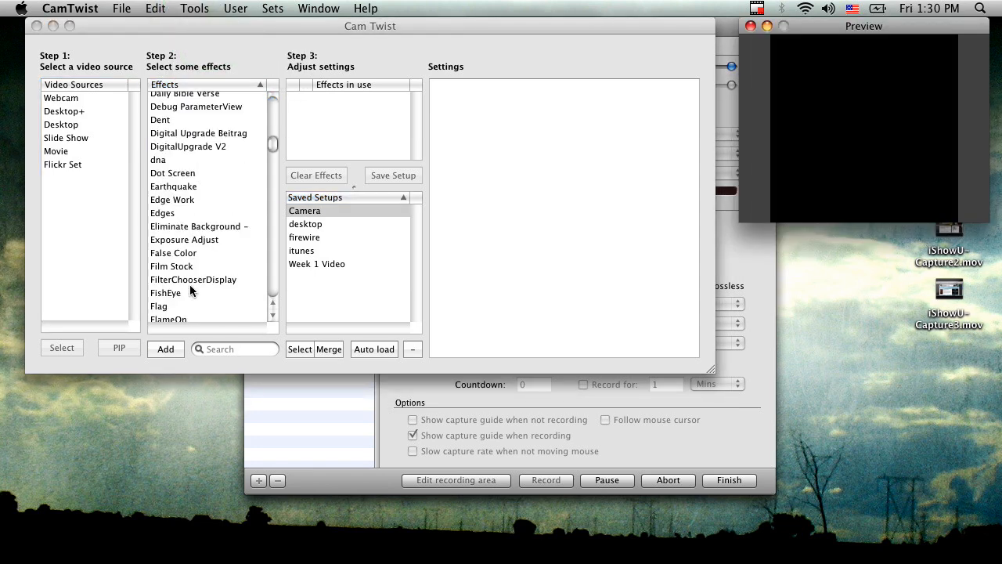
scroll(191, 286, down, 6)
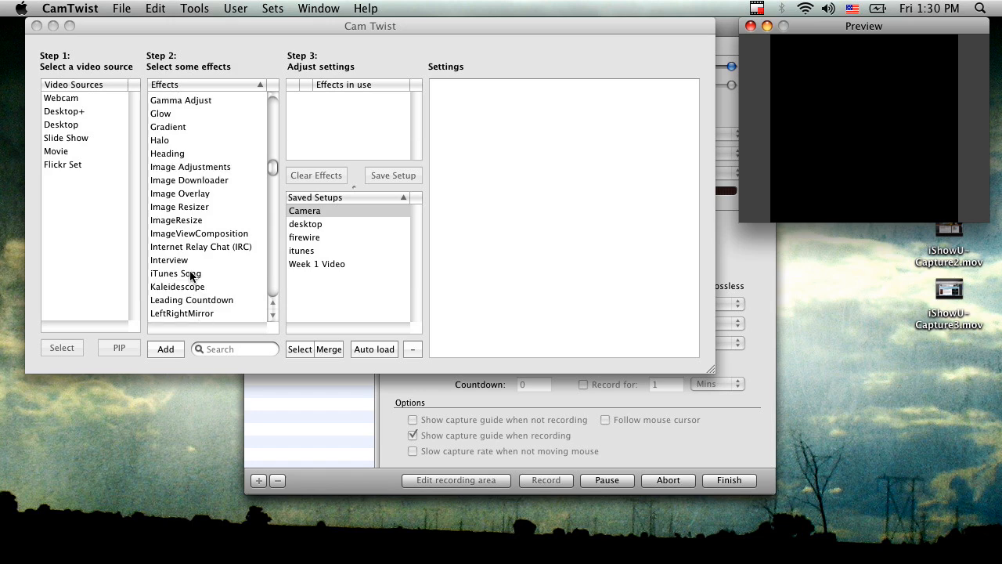
double_click(188, 274)
click(507, 170)
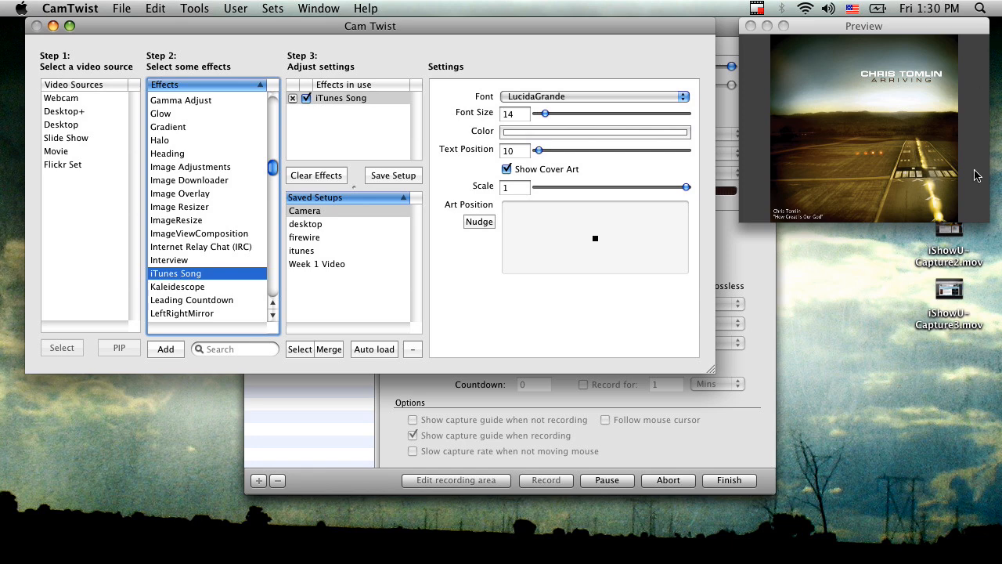
Step: Keep the cover art scale at 1 and set the song text's font size to 48 and text position to 600
mouse_move(686, 186)
mouse_down()
mouse_move(642, 185)
mouse_move(687, 186)
mouse_up()
drag(546, 114, 745, 109)
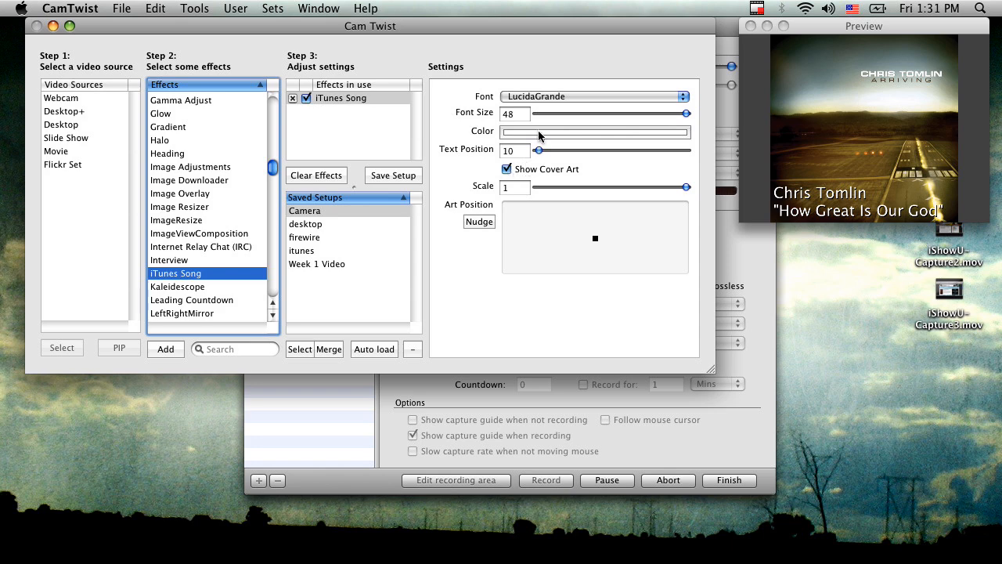
drag(543, 154, 705, 158)
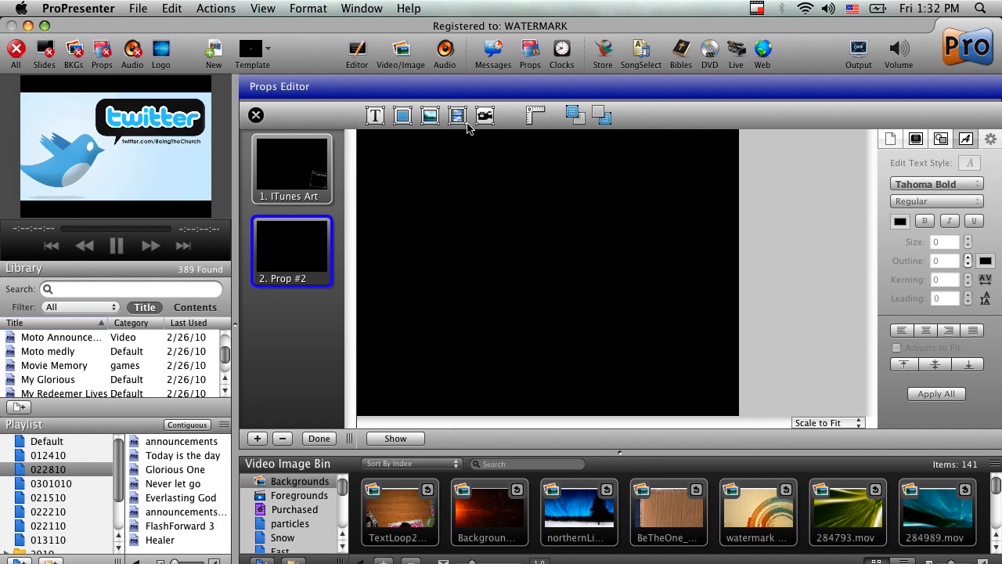
Step: Try to add a live video element to Prop #2 in ProPresenter and check the available video sources
click(487, 118)
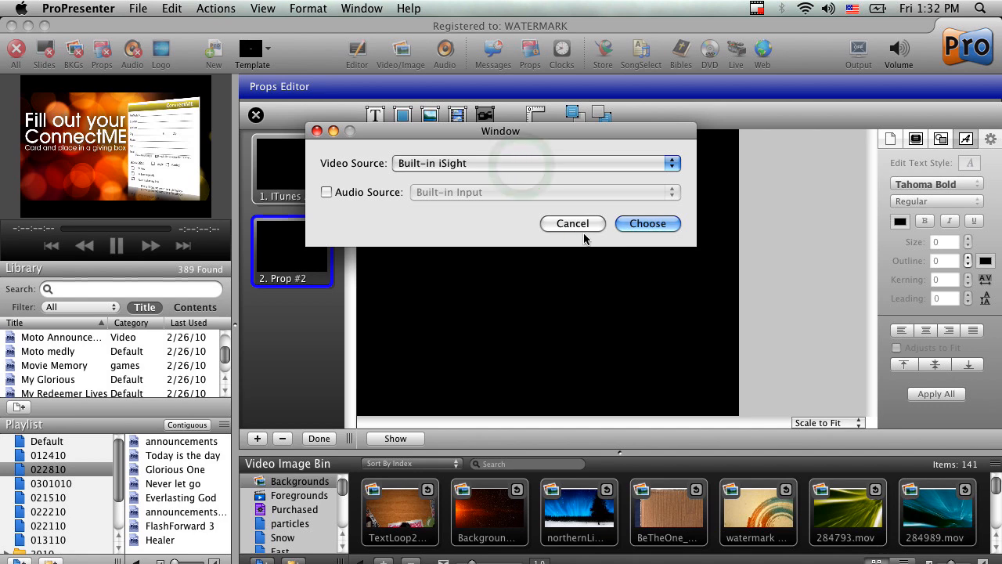
click(470, 164)
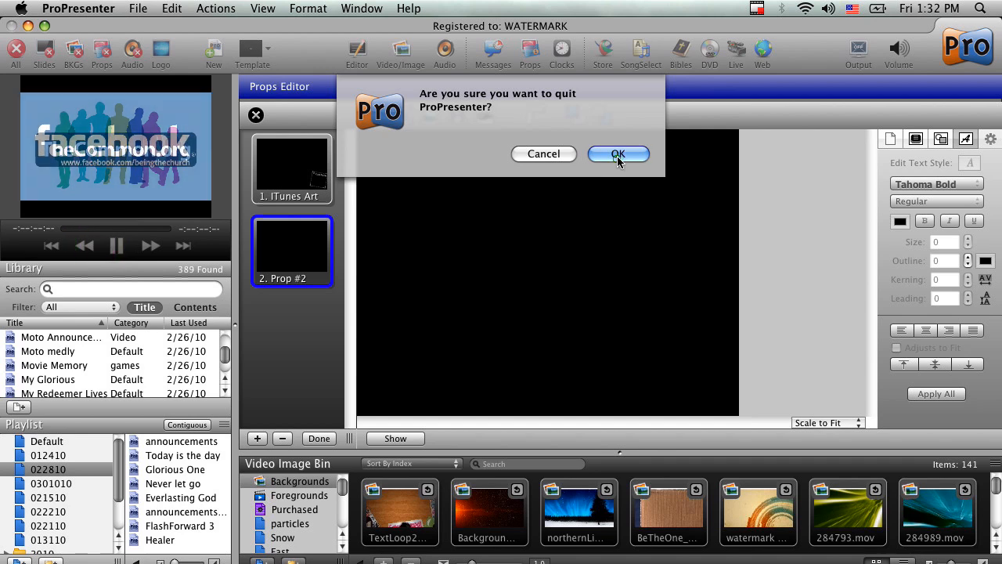
Step: Quit ProPresenter, confirming the exit, and relaunch it
click(616, 155)
click(615, 305)
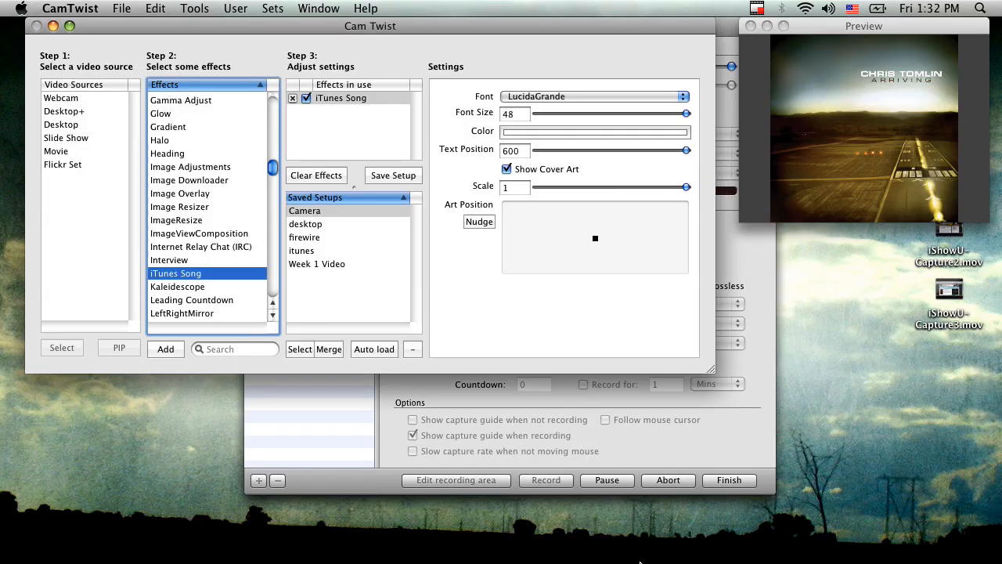
mouse_move(639, 560)
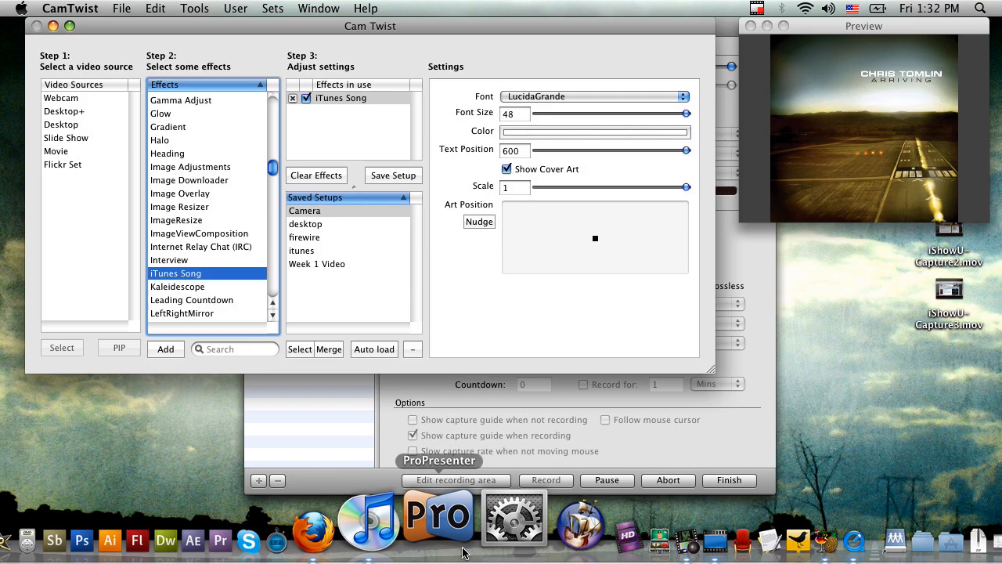
click(462, 546)
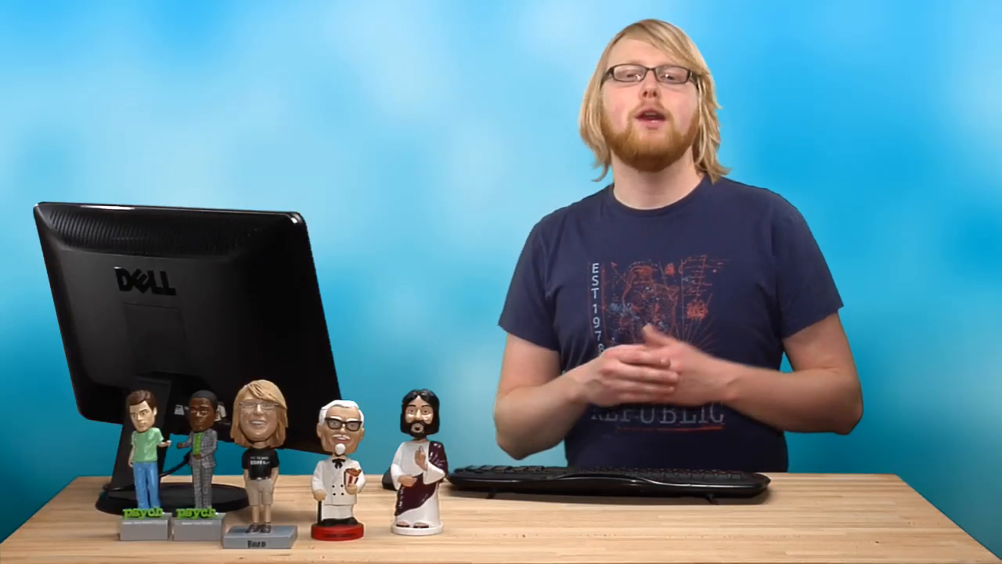